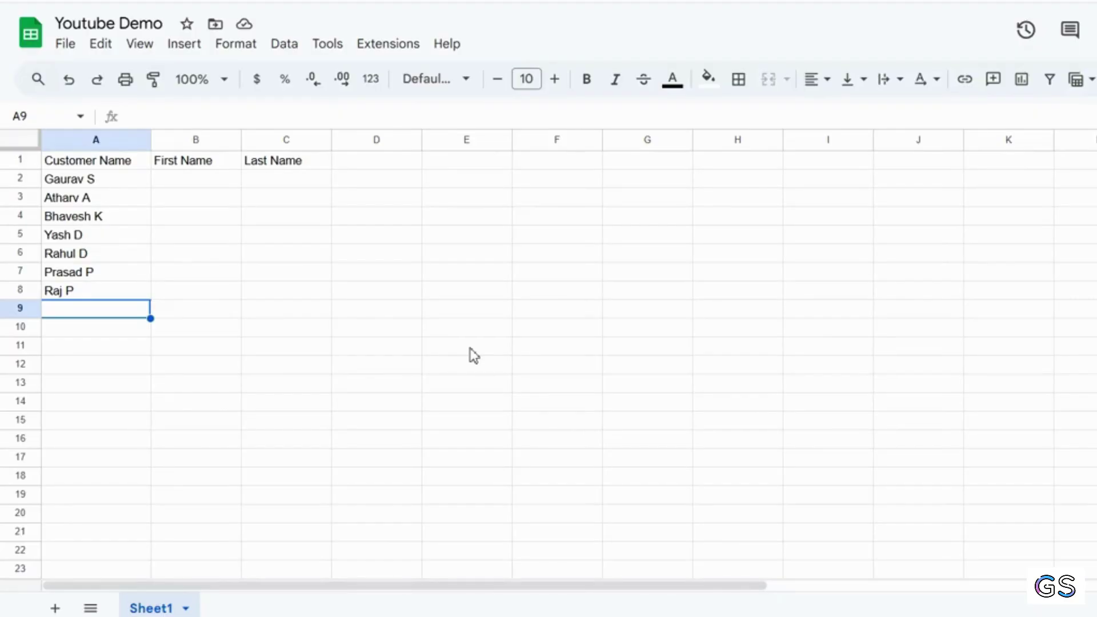
Fill in the first customer's first name in B2 and last-name initial in C2 from the full name in A2.
{"action": "left_click", "coordinate": [85, 182]}
{"action": "left_click", "coordinate": [86, 199]}
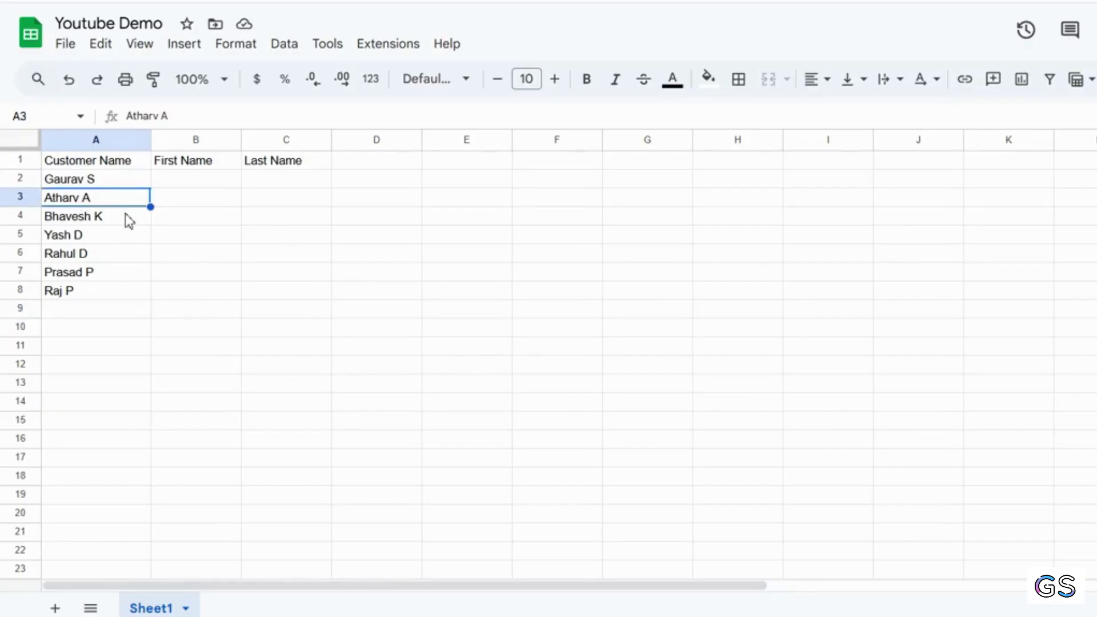
{"action": "left_click", "coordinate": [118, 218]}
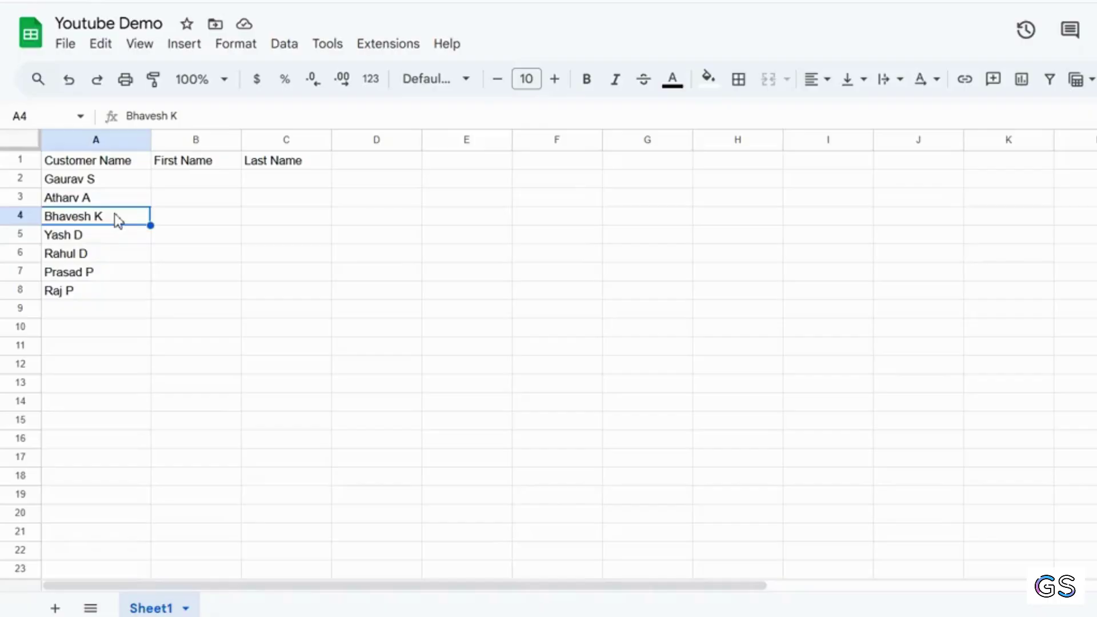
{"action": "left_click", "coordinate": [212, 183]}
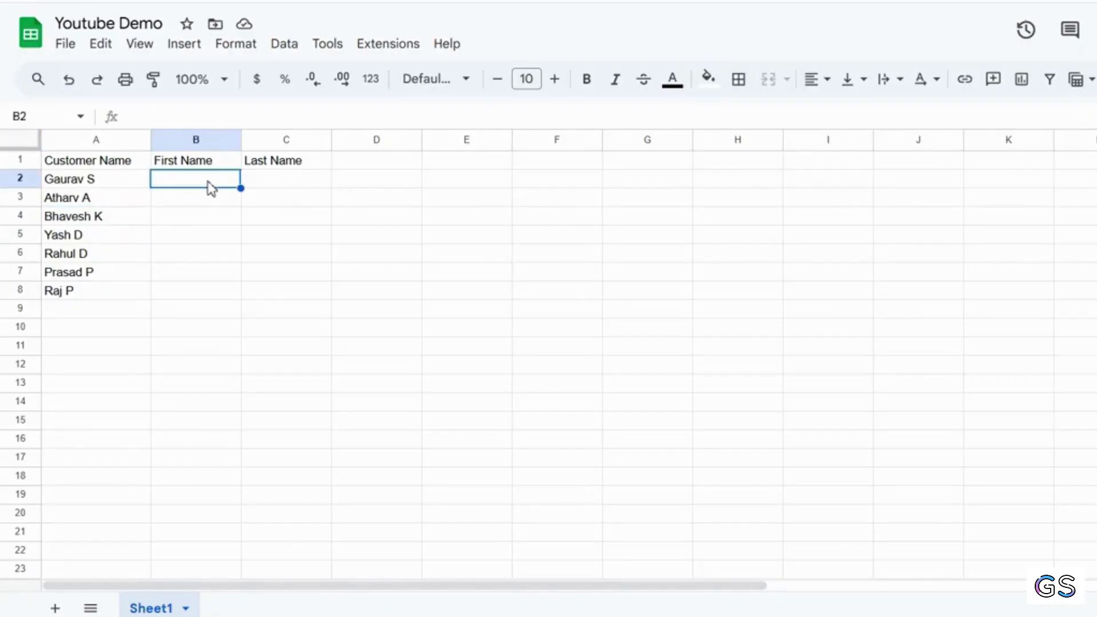
{"action": "type", "text": "Gaurav"}
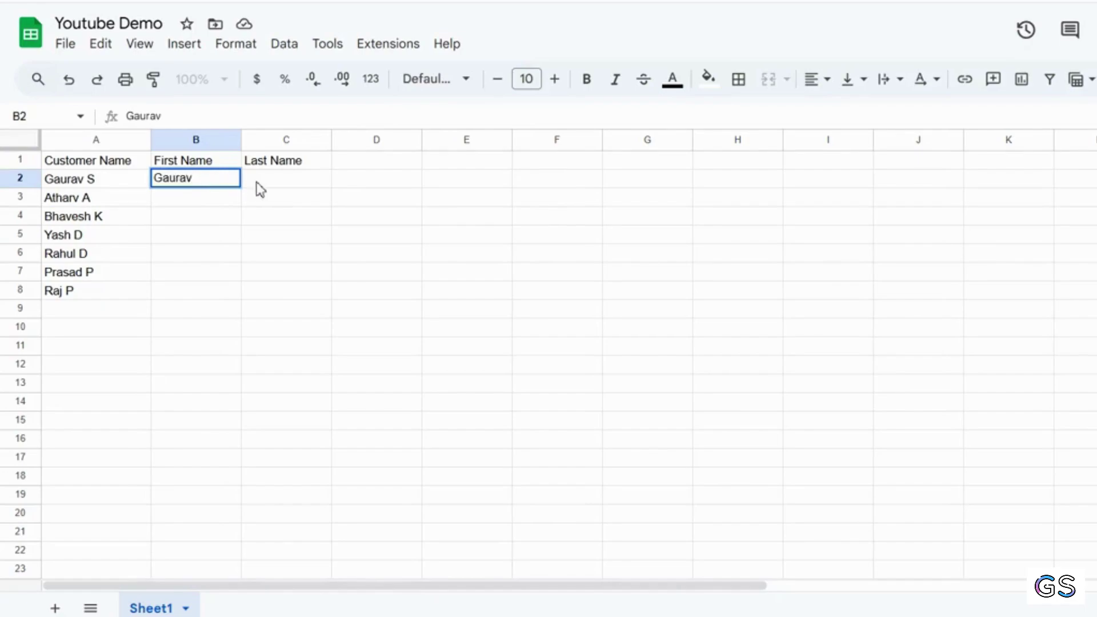
{"action": "left_click", "coordinate": [272, 188]}
{"action": "type", "text": "S"}
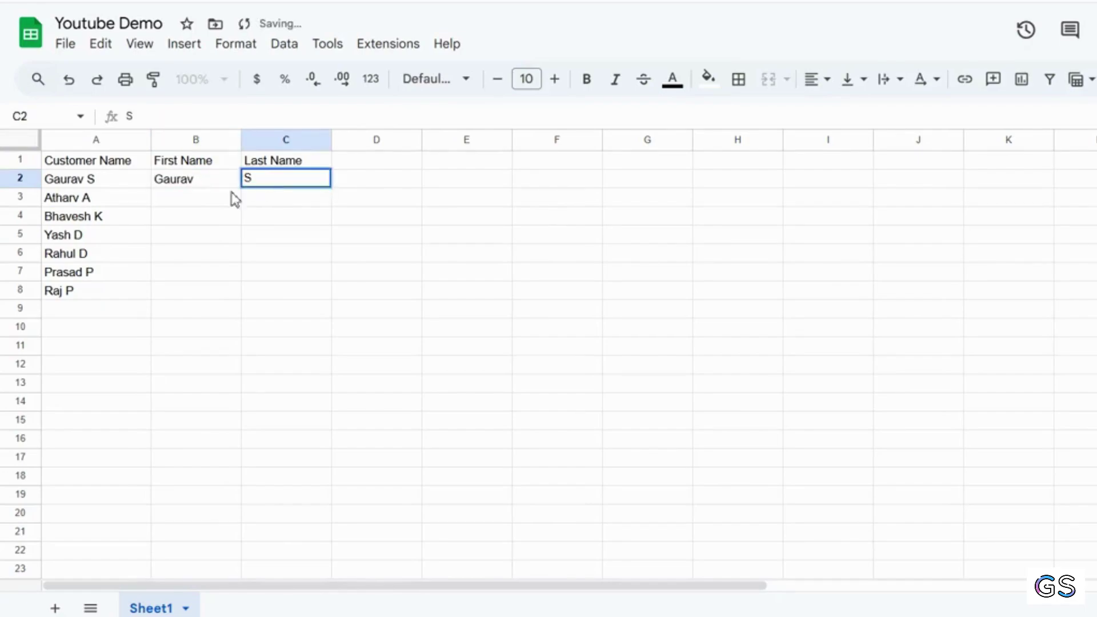
Fill in the second customer's first name in B3 and last-name initial in C3.
{"action": "left_click", "coordinate": [209, 205]}
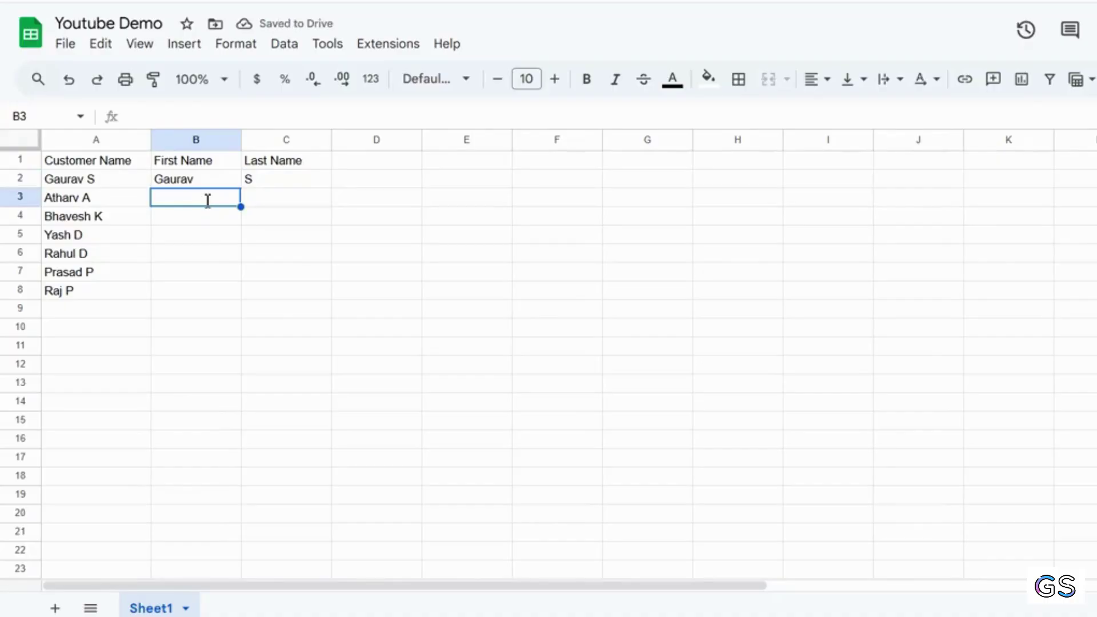
{"action": "type", "text": "Atharv"}
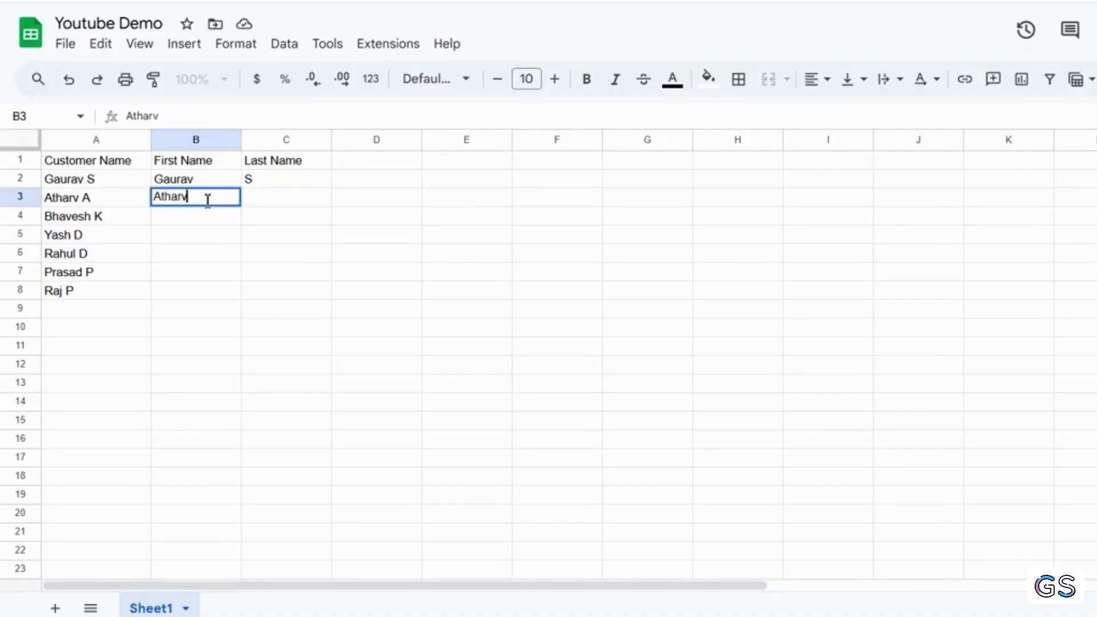
{"action": "left_click", "coordinate": [262, 205]}
{"action": "type", "text": "A"}
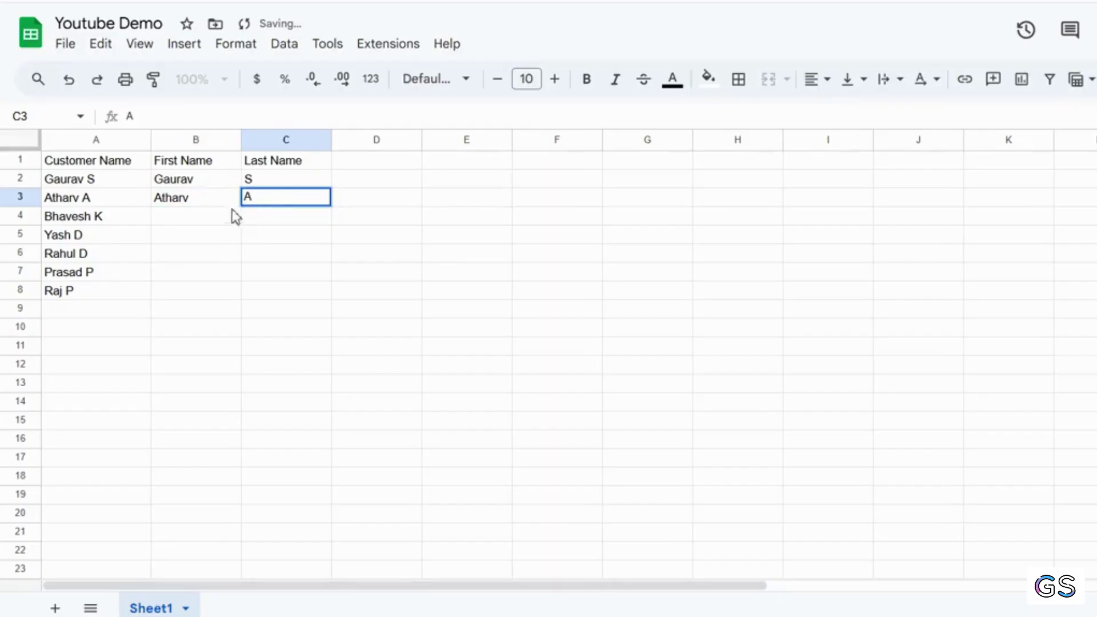
Smart Fill the remaining First Name cells from B4 and the remaining Last Name cells from C4.
{"action": "left_click", "coordinate": [211, 220]}
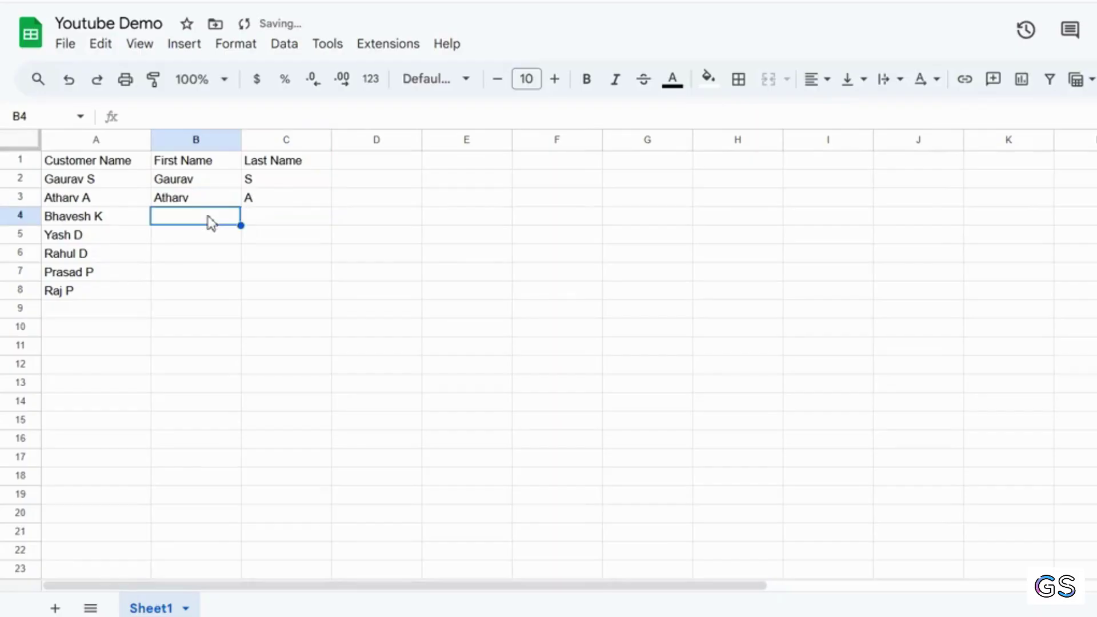
{"action": "key", "text": "ctrl+shift+y"}
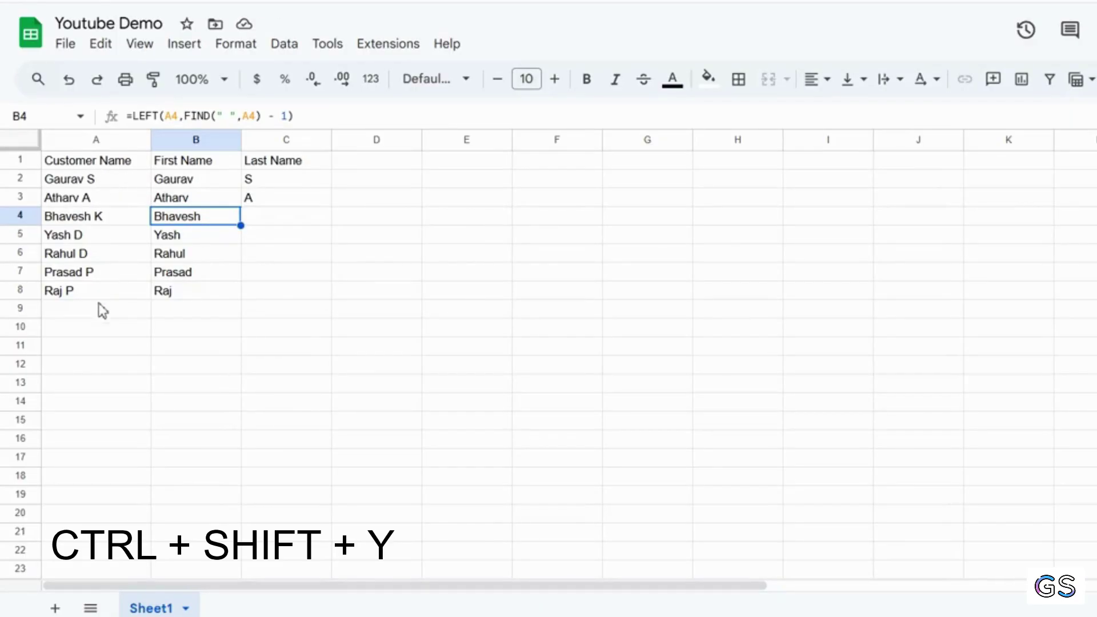
{"action": "left_click", "coordinate": [284, 221]}
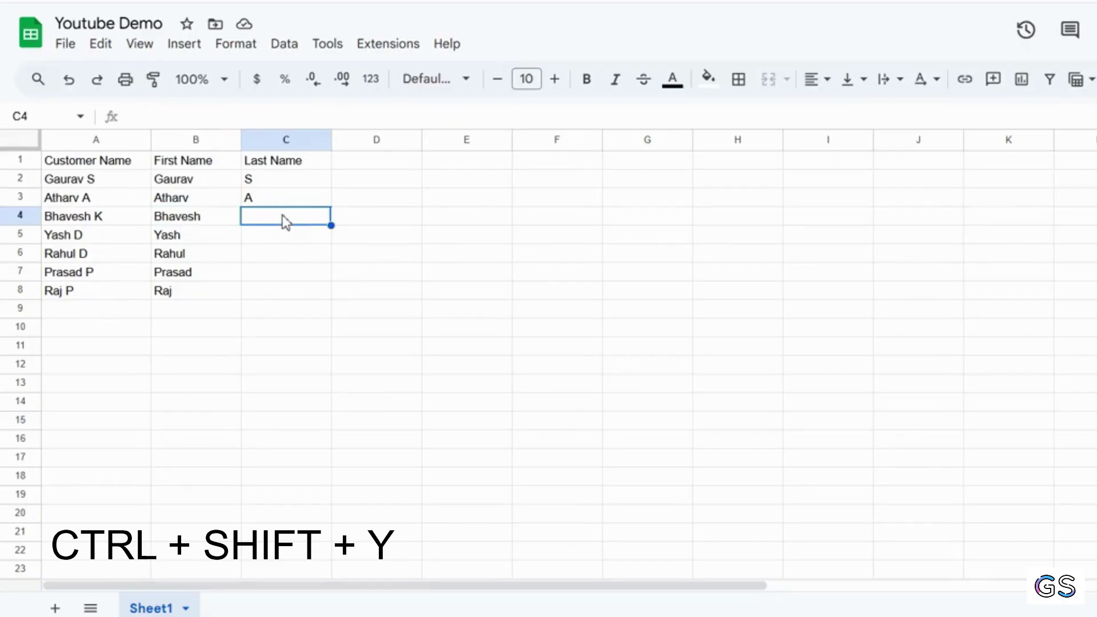
{"action": "key", "text": "ctrl+shift+y"}
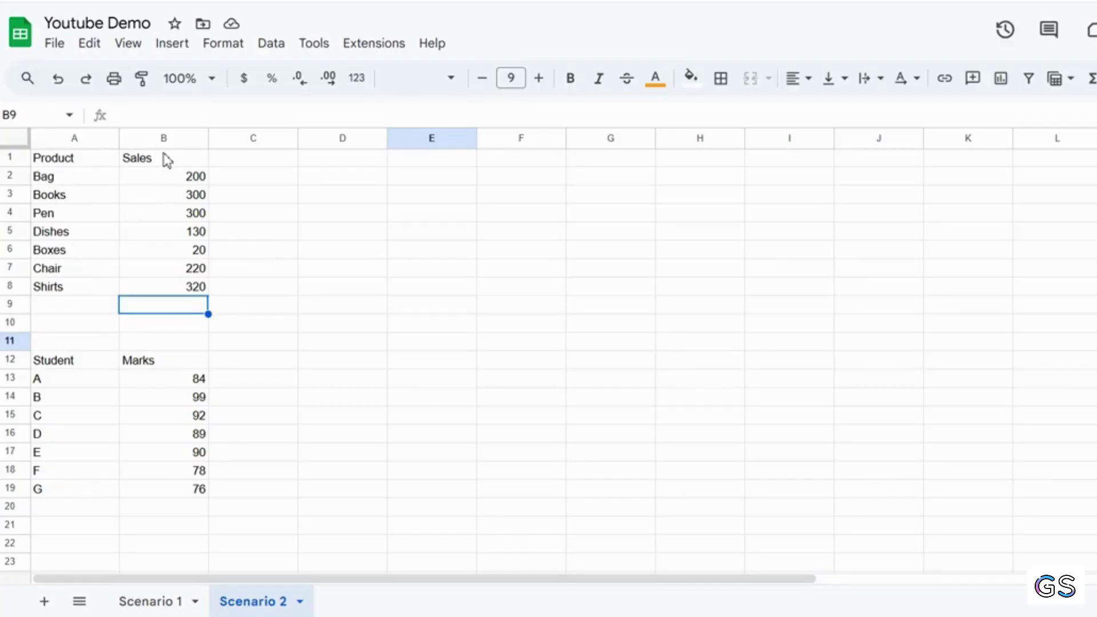
Total the product sales in B9 with the suggested formula =SUM(B2:B8).
{"action": "left_click", "coordinate": [167, 309]}
{"action": "type", "text": "="}
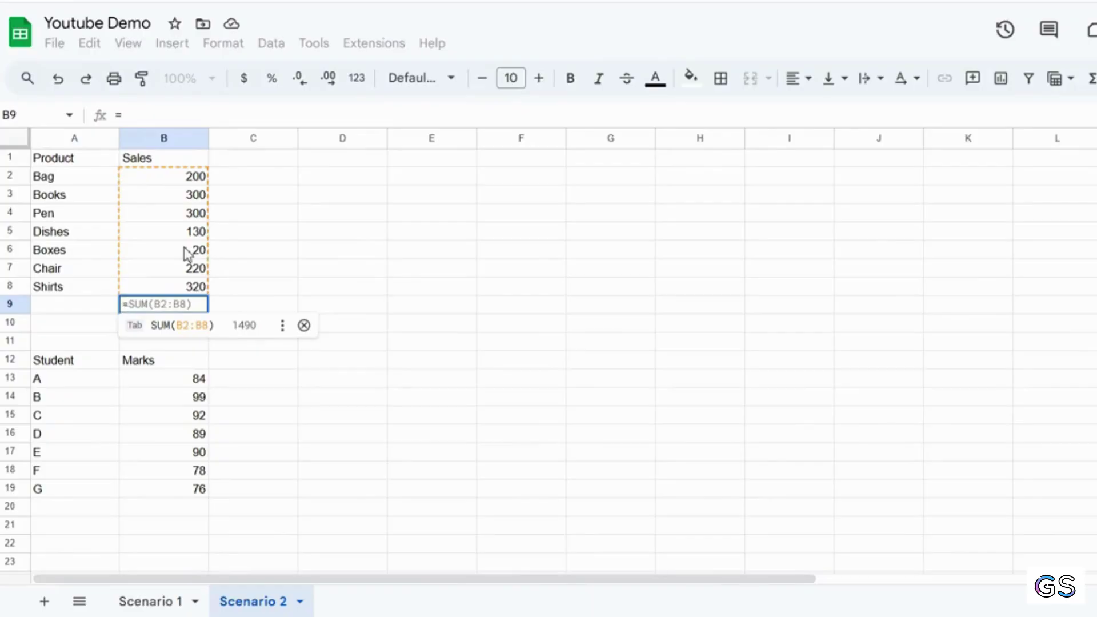
{"action": "key", "text": "Tab"}
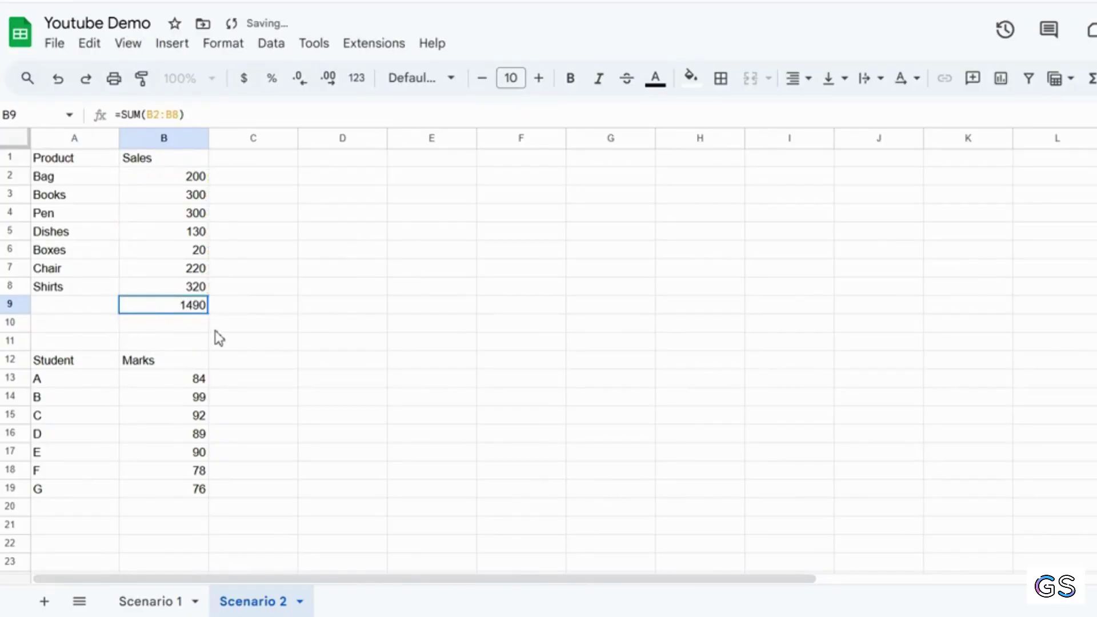
Average the students' marks in B20 with the suggested formula =AVERAGE(B13:B19).
{"action": "scroll", "coordinate": [219, 338], "scroll_direction": "down", "scroll_amount": 1}
{"action": "left_click", "coordinate": [53, 320]}
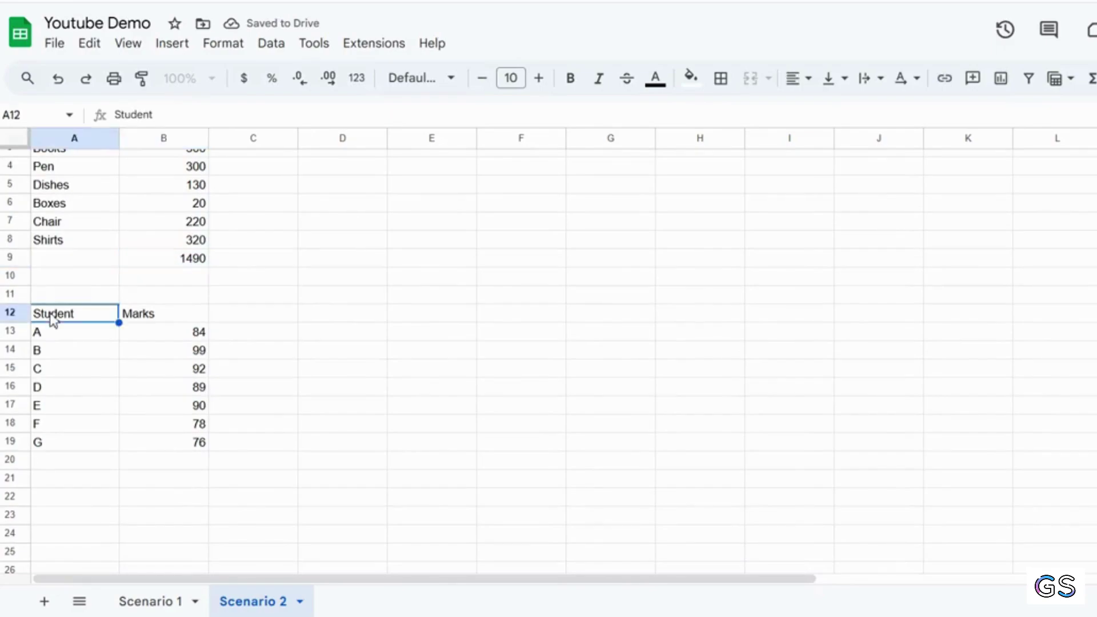
{"action": "left_click", "coordinate": [156, 319]}
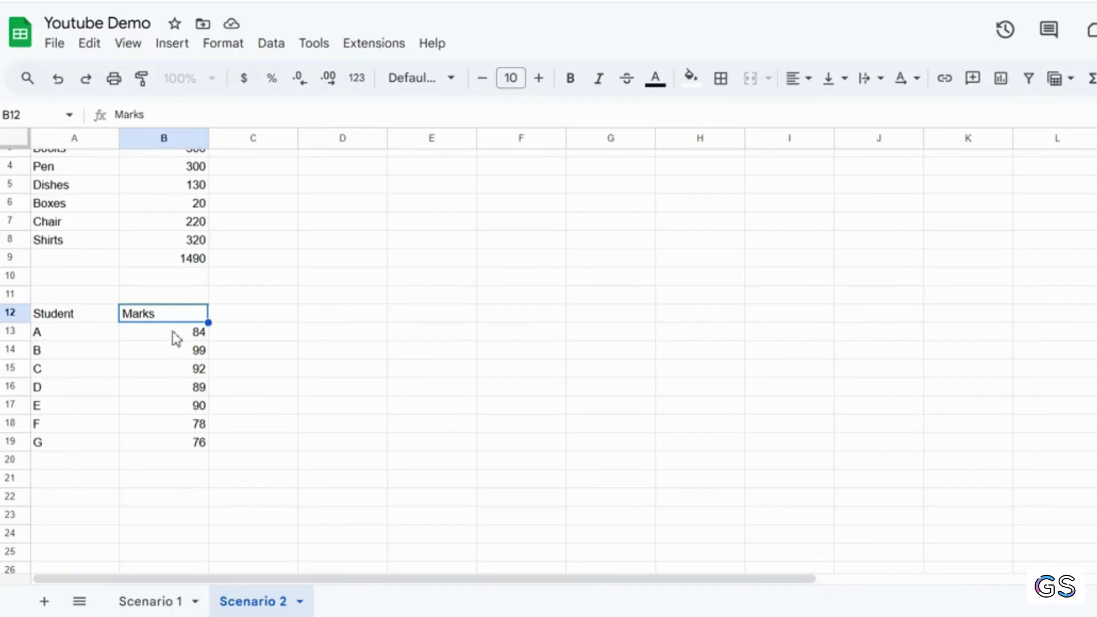
{"action": "left_click", "coordinate": [143, 463]}
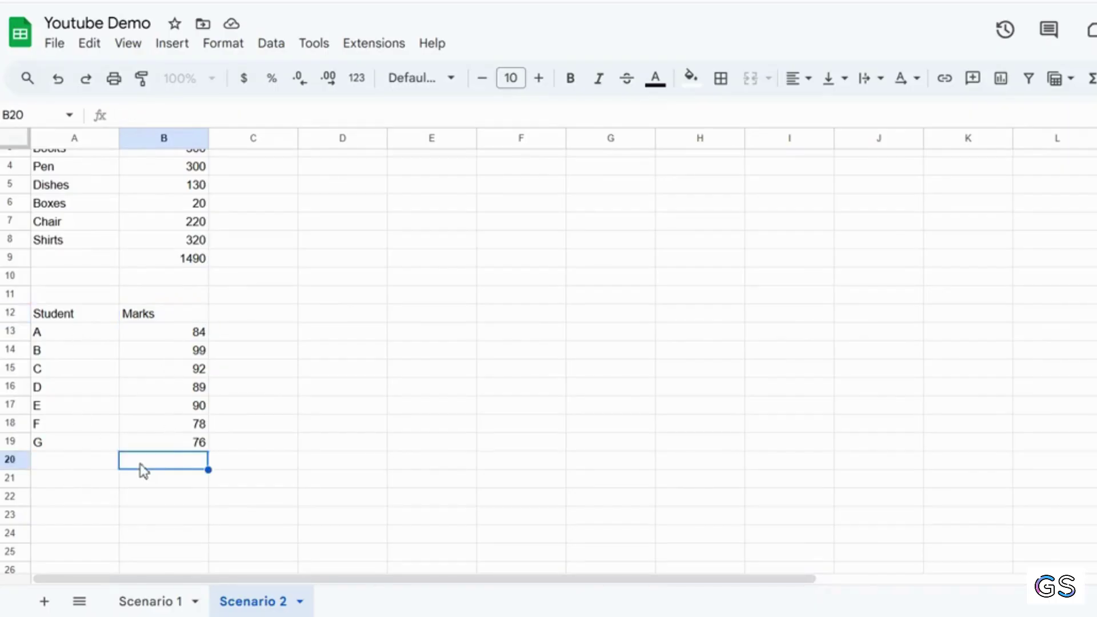
{"action": "type", "text": "="}
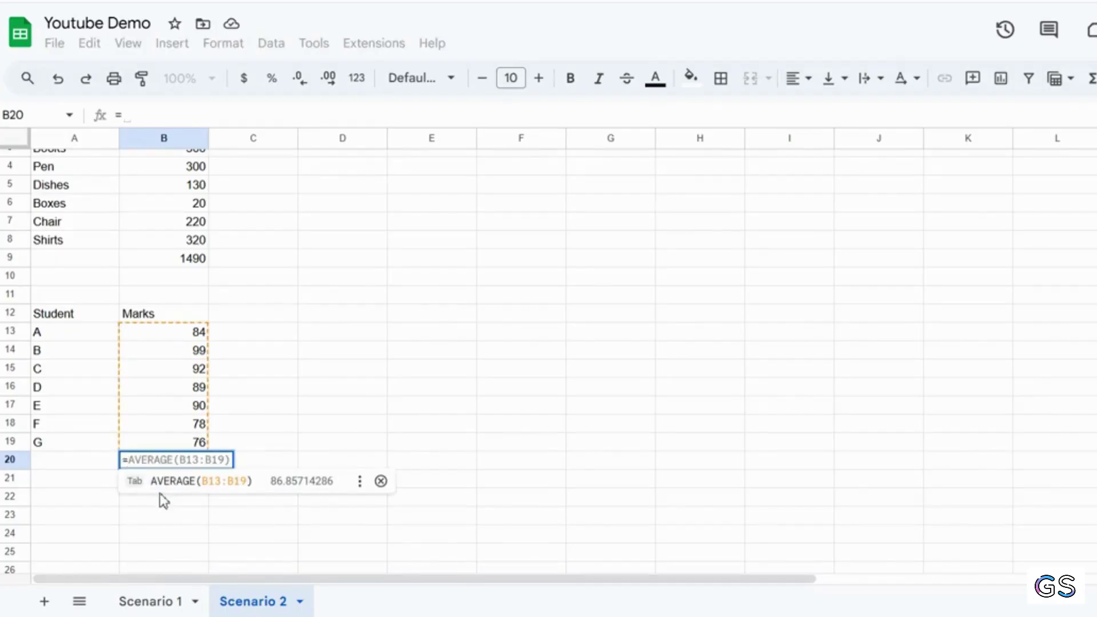
{"action": "left_click", "coordinate": [169, 479]}
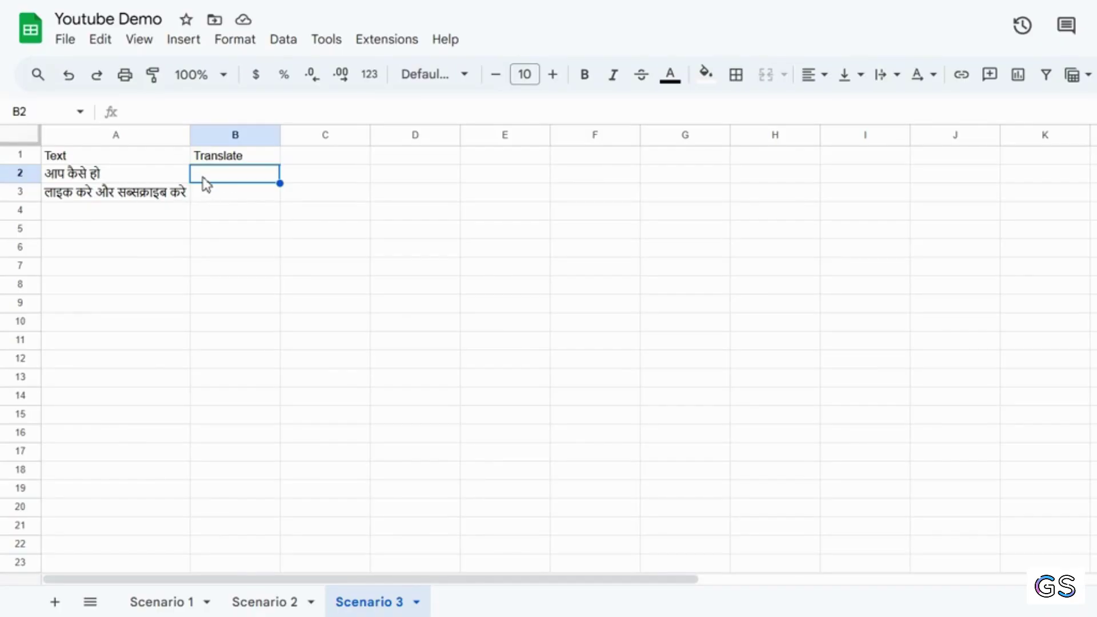
Translate the Hindi text in A2 by entering =GOOGLETRANSLATE(A2) in cell B2.
{"action": "type", "text": "="}
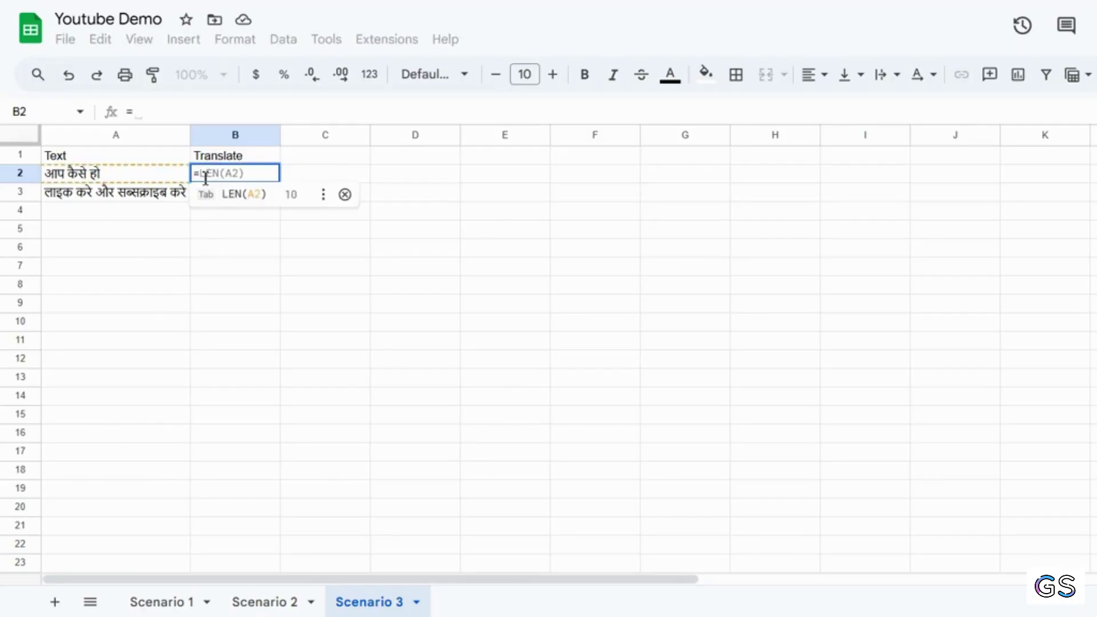
{"action": "type", "text": "goo"}
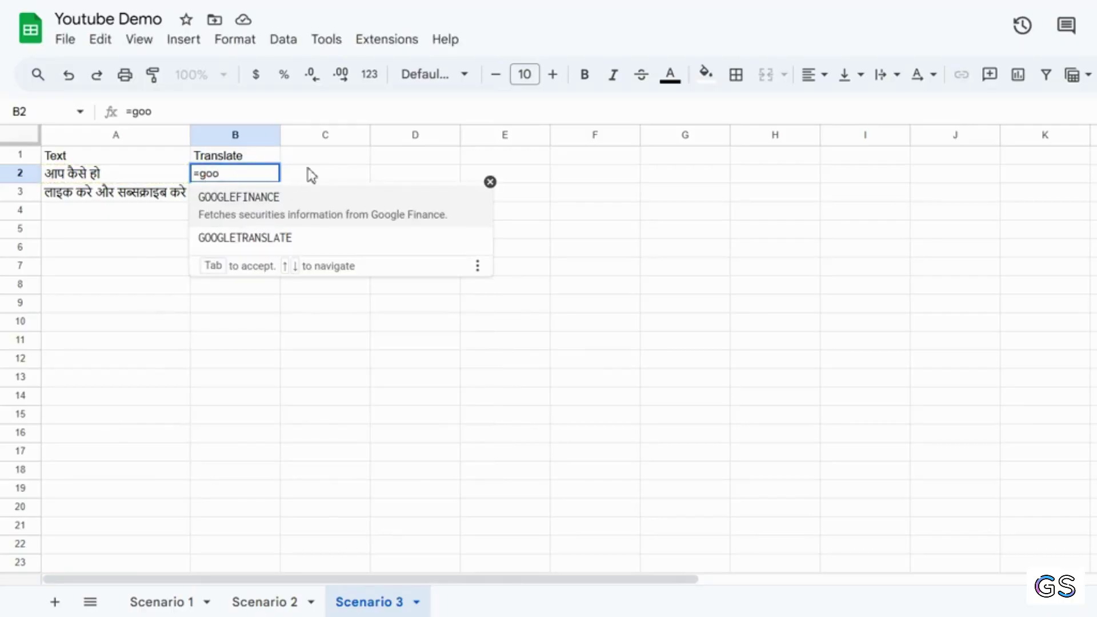
{"action": "left_click", "coordinate": [283, 246]}
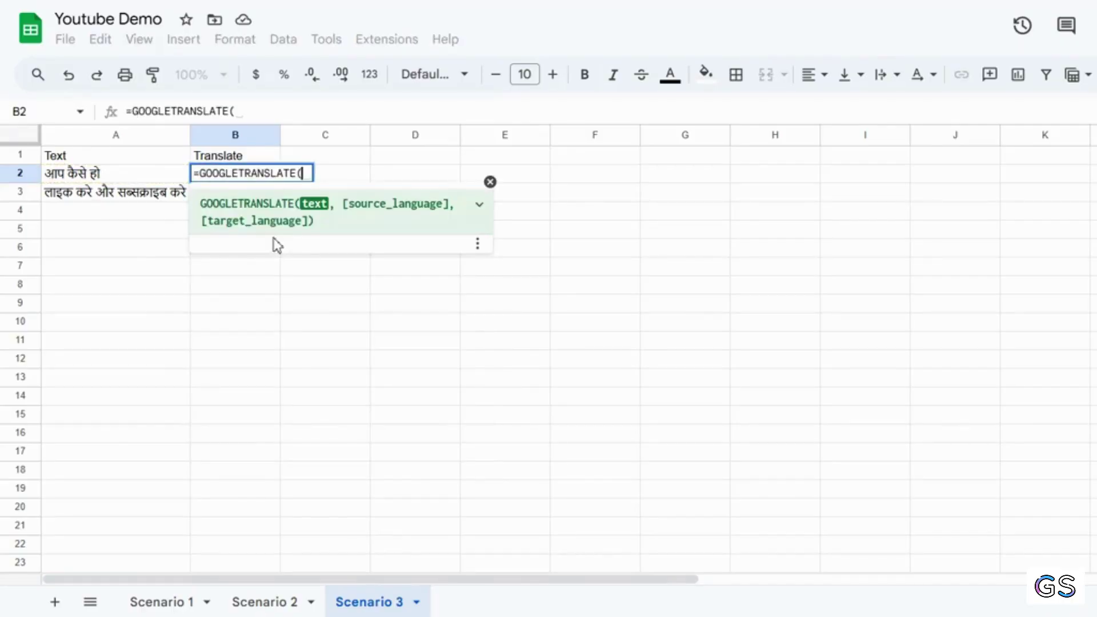
{"action": "left_click", "coordinate": [112, 177]}
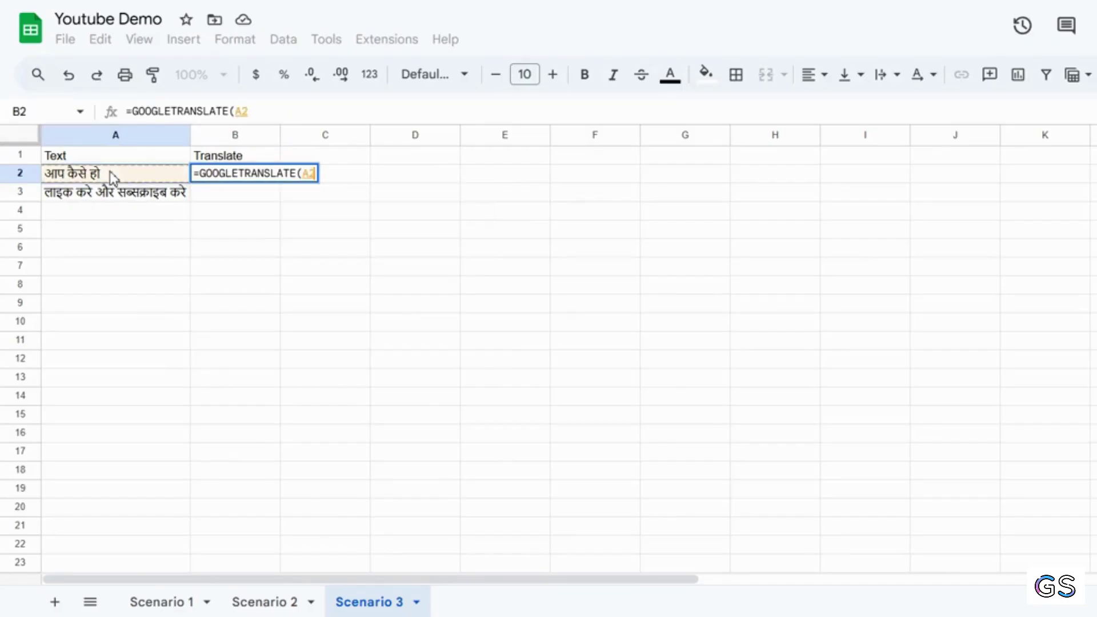
{"action": "key", "text": "Return"}
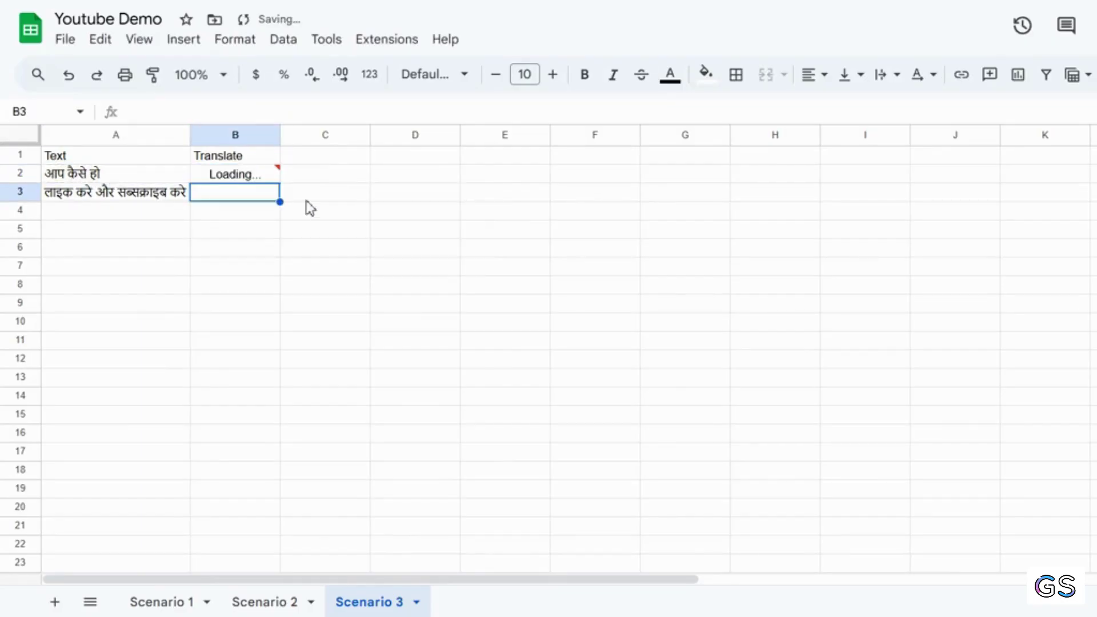
Extend the translation formula from B2 down to B3 and dismiss the low battery notice.
{"action": "left_click", "coordinate": [157, 179]}
{"action": "left_click", "coordinate": [256, 180]}
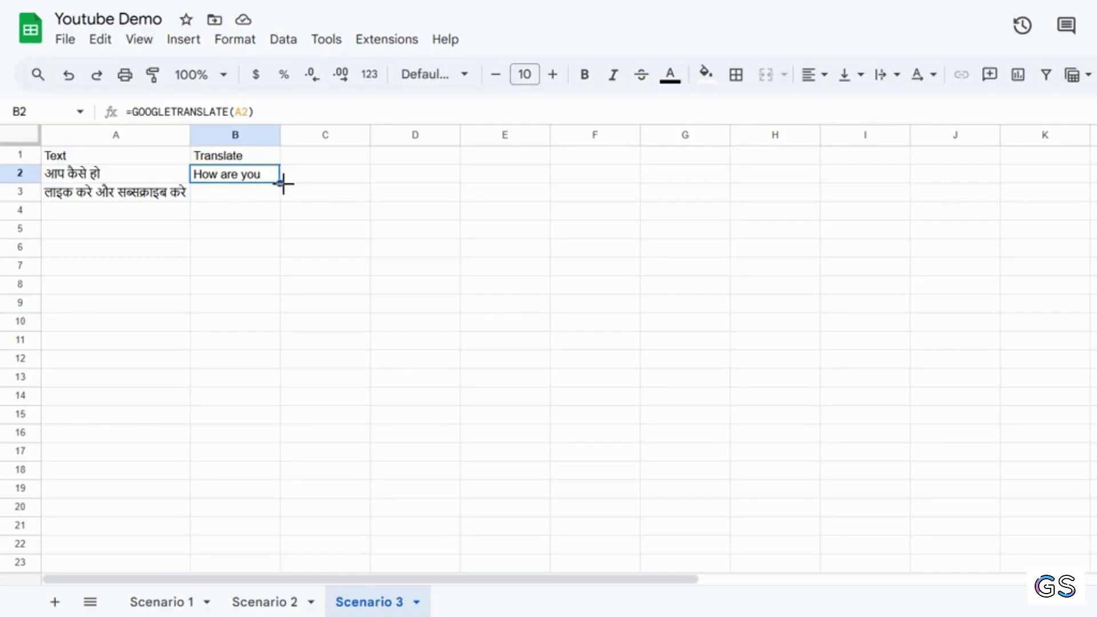
{"action": "left_click_drag", "start_coordinate": [280, 183], "coordinate": [275, 205]}
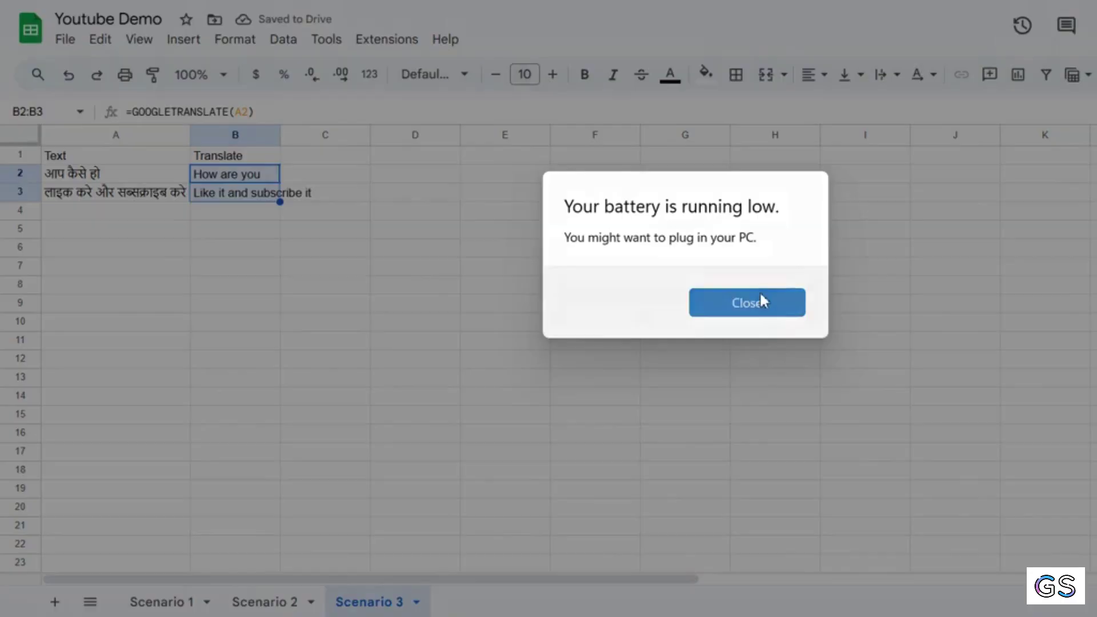
{"action": "left_click", "coordinate": [762, 301]}
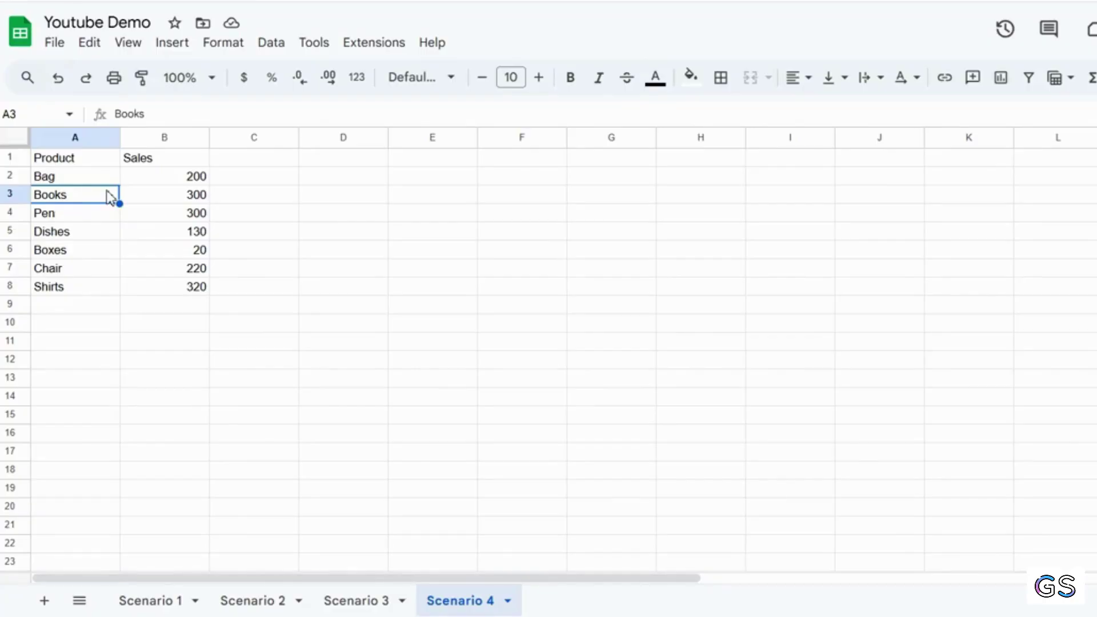
Insert a chart of the product and sales data in A1:B8 and change it to the suggested bar chart.
{"action": "left_click", "coordinate": [90, 161]}
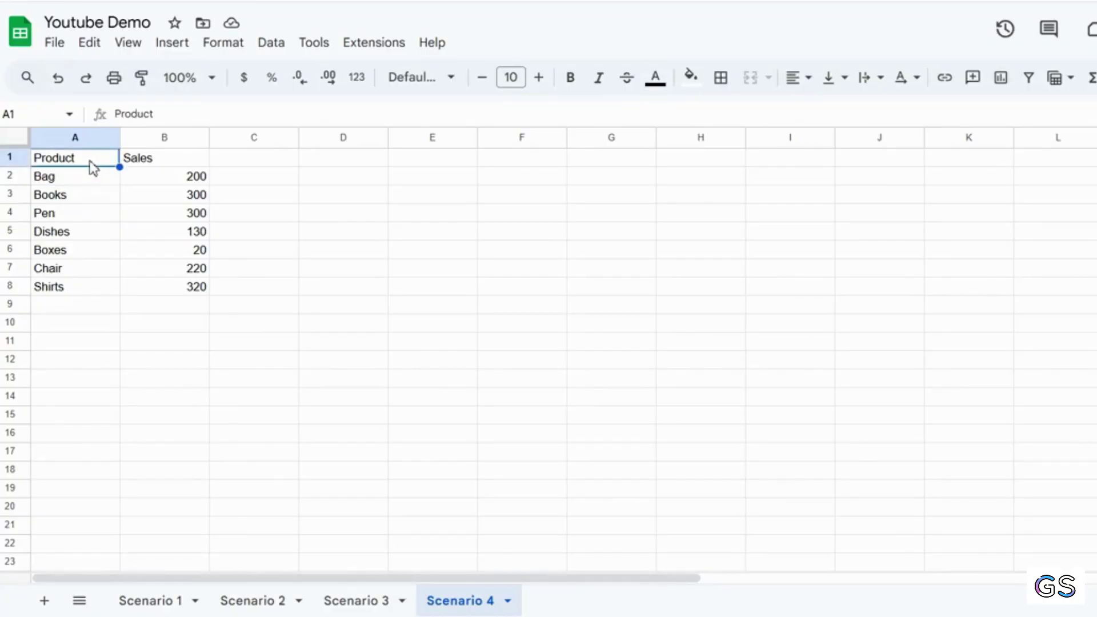
{"action": "left_click", "coordinate": [191, 159]}
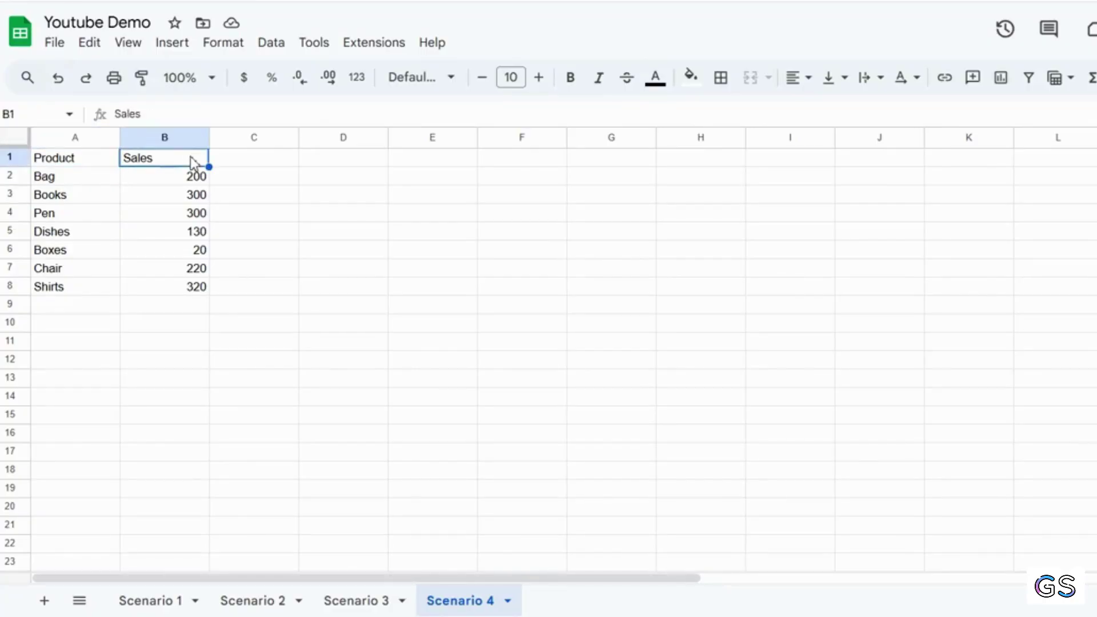
{"action": "left_click", "coordinate": [77, 161]}
{"action": "left_click", "coordinate": [185, 269], "text": "shift"}
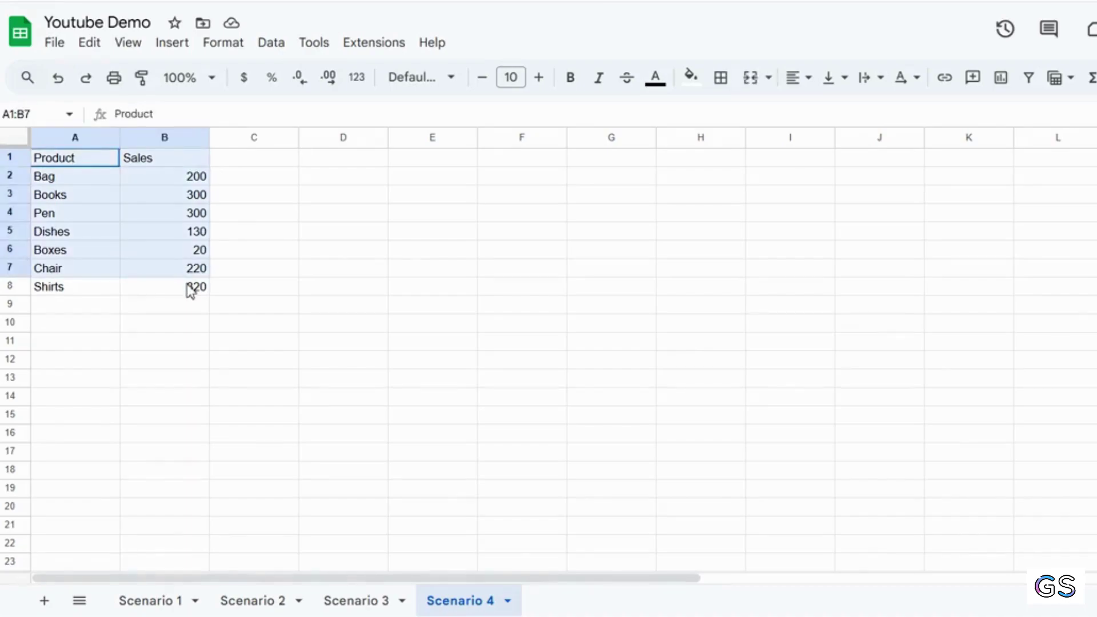
{"action": "left_click", "coordinate": [191, 290], "text": "shift"}
{"action": "left_click", "coordinate": [171, 44]}
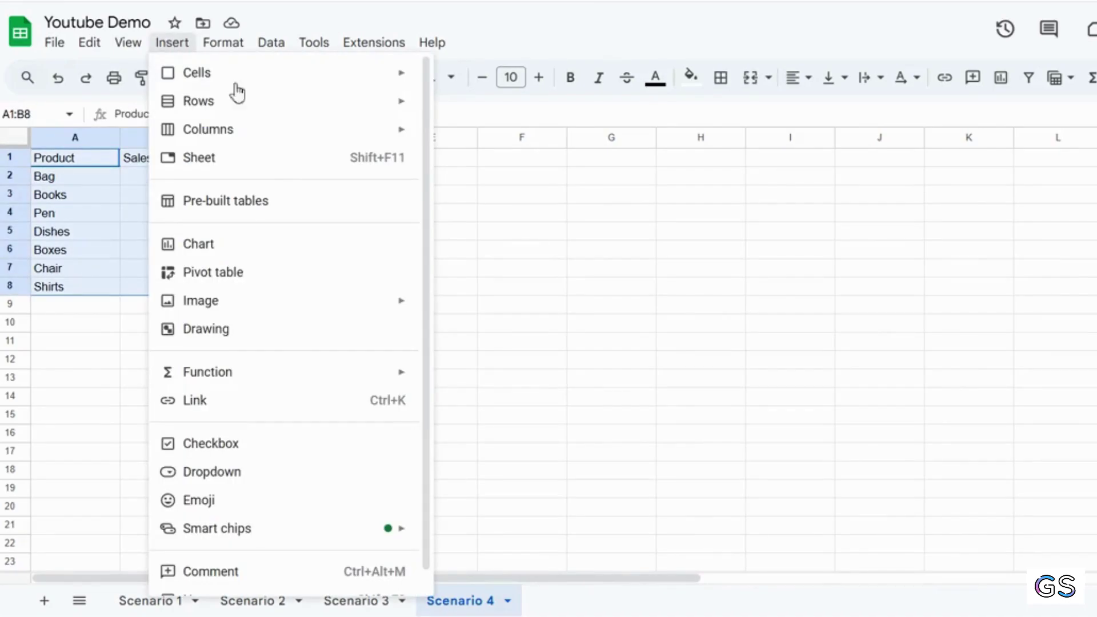
{"action": "left_click", "coordinate": [236, 249]}
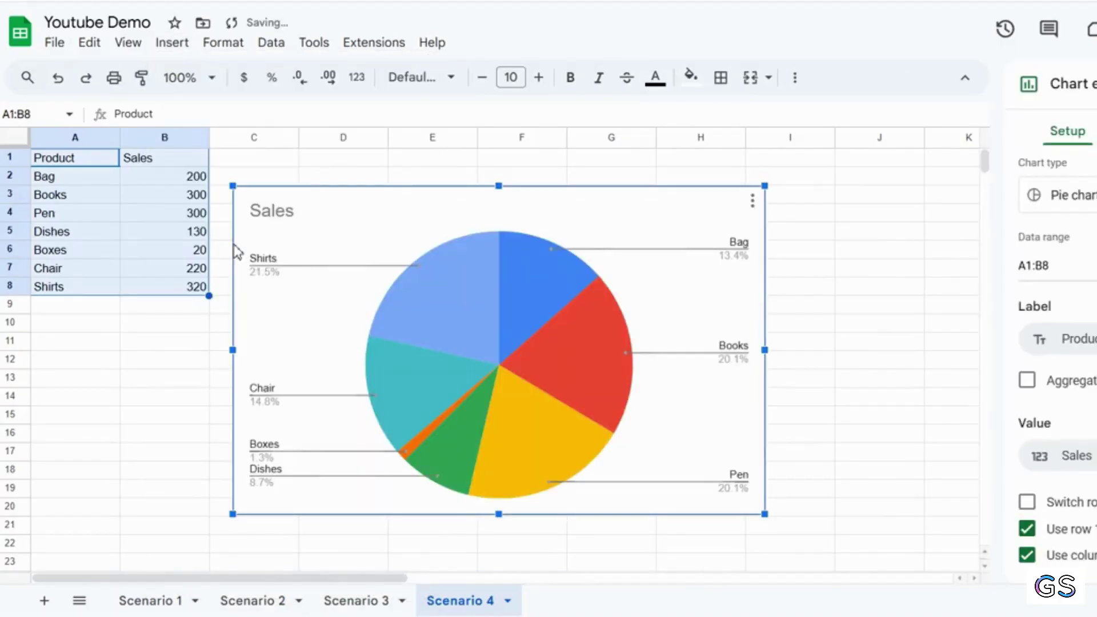
{"action": "left_click", "coordinate": [1093, 198]}
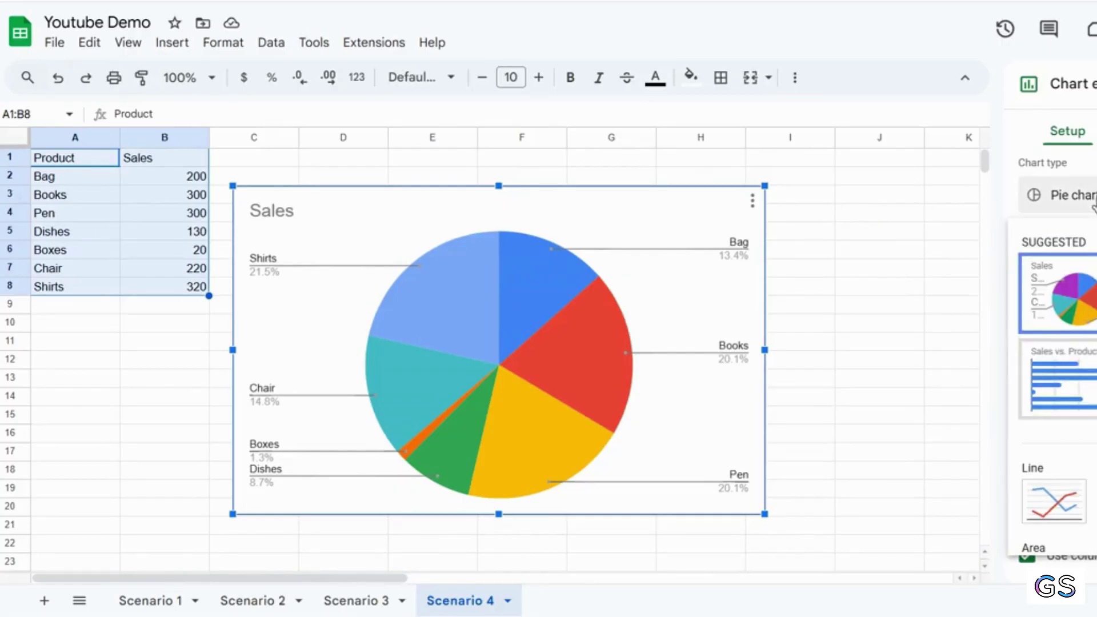
{"action": "left_click", "coordinate": [1058, 377]}
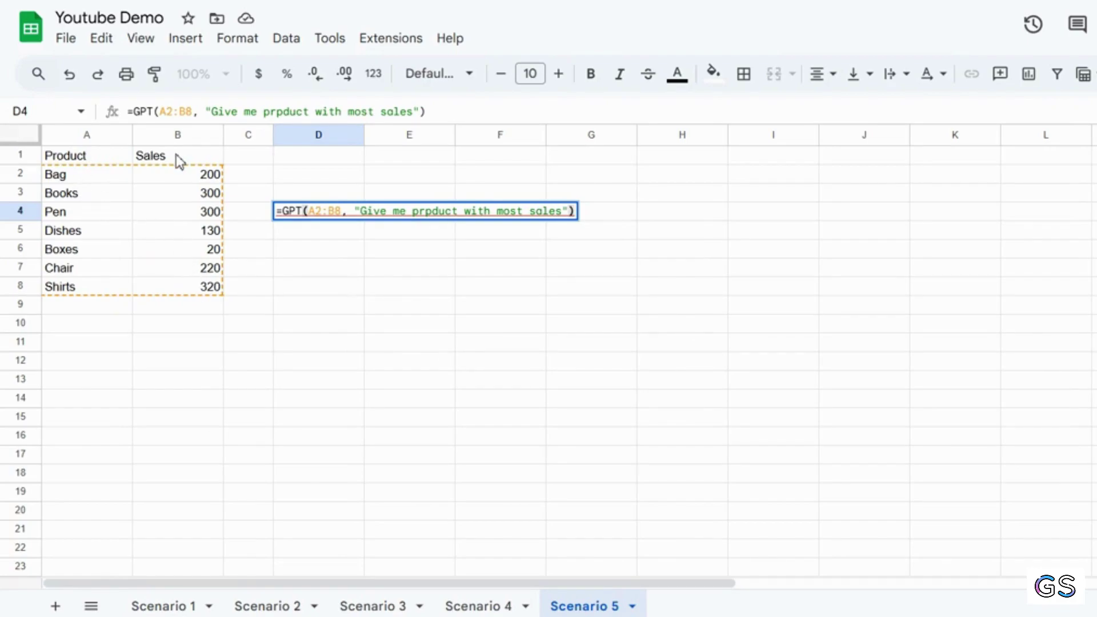
Open the Google Workspace Marketplace to get an add-on for the spreadsheet.
{"action": "mouse_move", "coordinate": [285, 223]}
{"action": "left_click", "coordinate": [397, 41]}
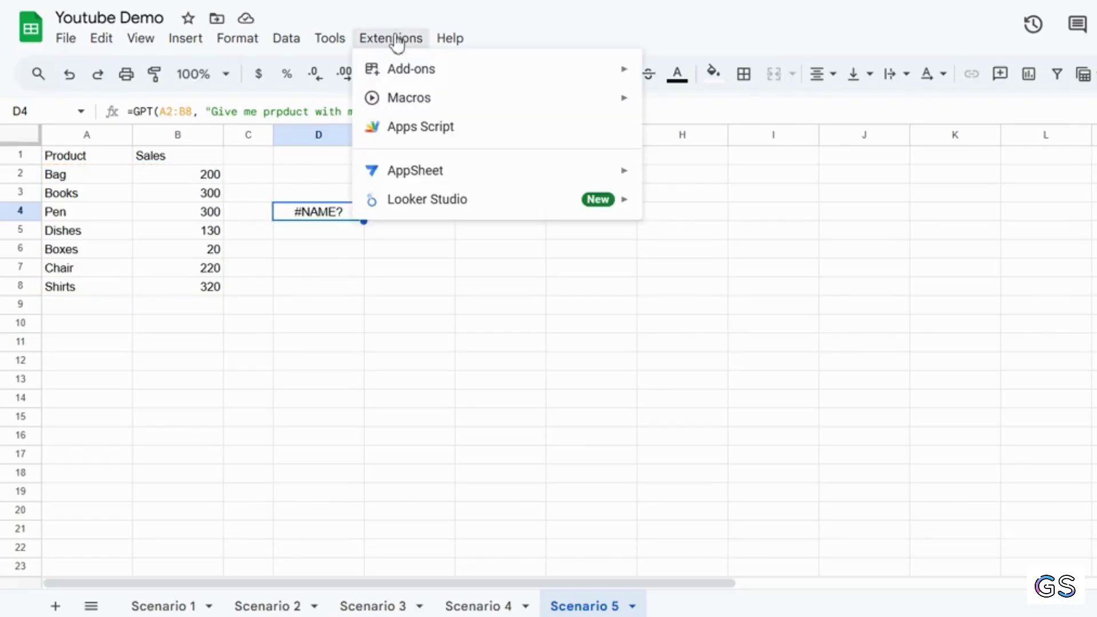
{"action": "mouse_move", "coordinate": [461, 74]}
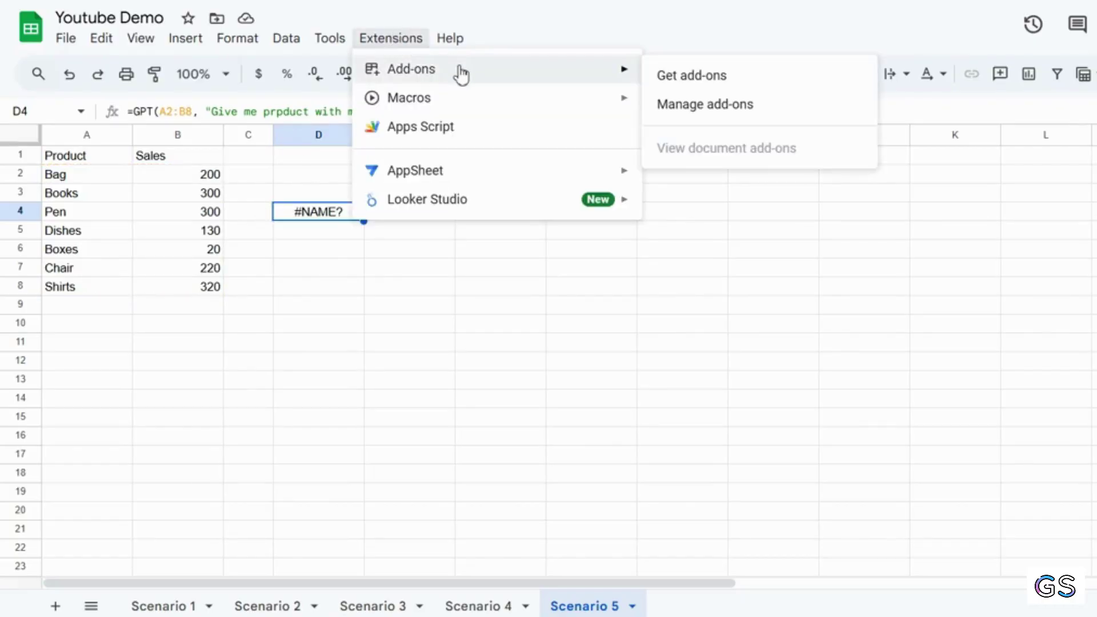
{"action": "left_click", "coordinate": [690, 81]}
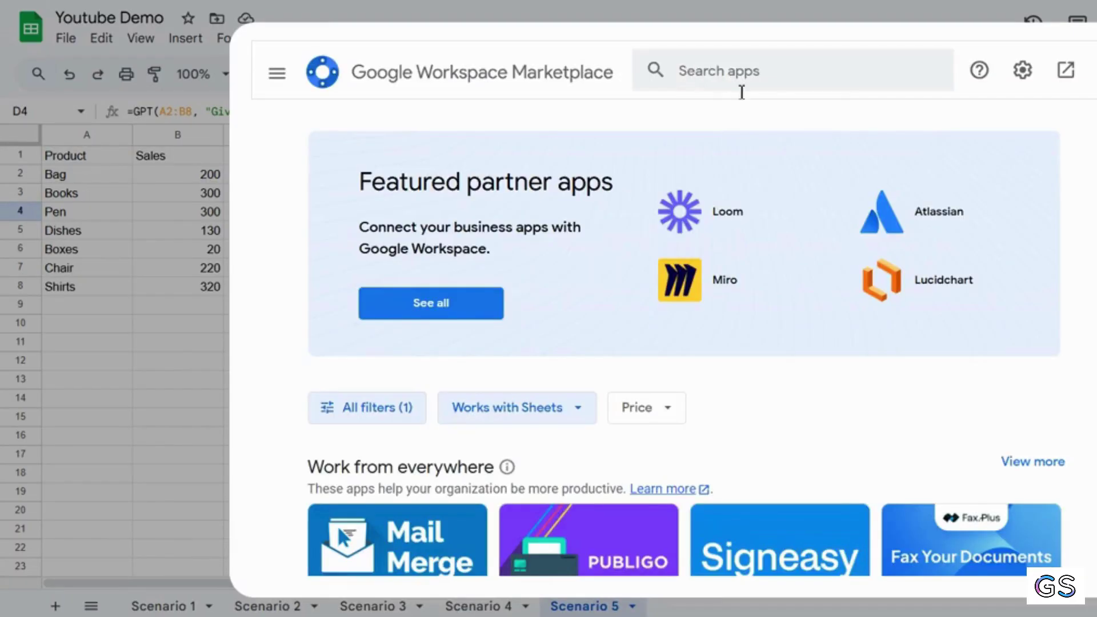
Search the Marketplace for gpt using the suggestion GPT for Sheets and Docs, and open the GPT for Sheets and Docs listing by Talarian.
{"action": "left_click", "coordinate": [755, 79]}
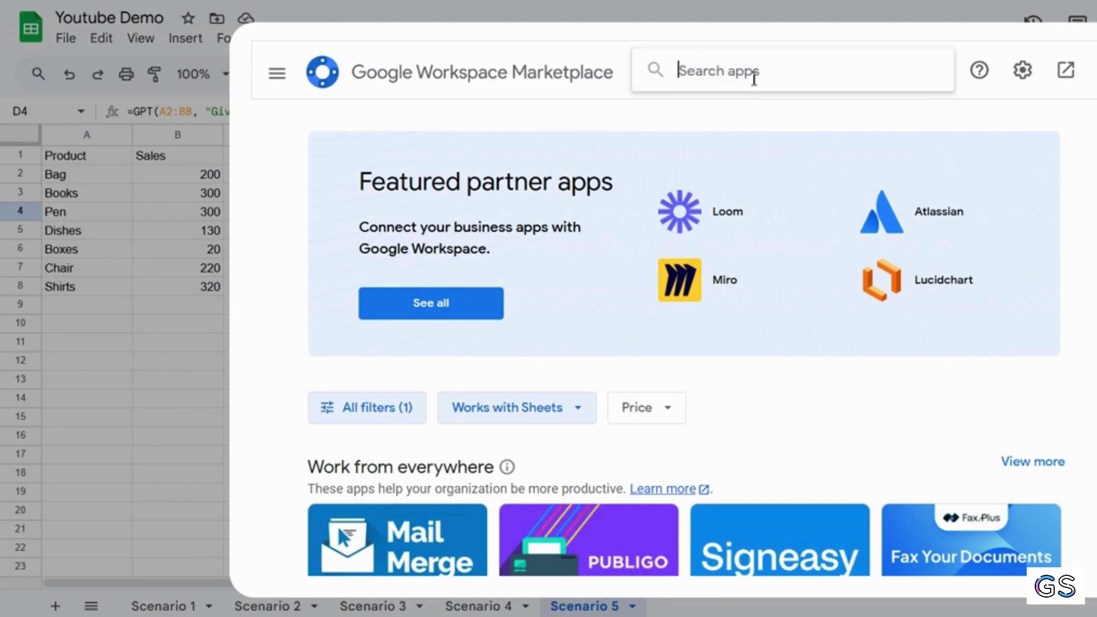
{"action": "type", "text": "gpt"}
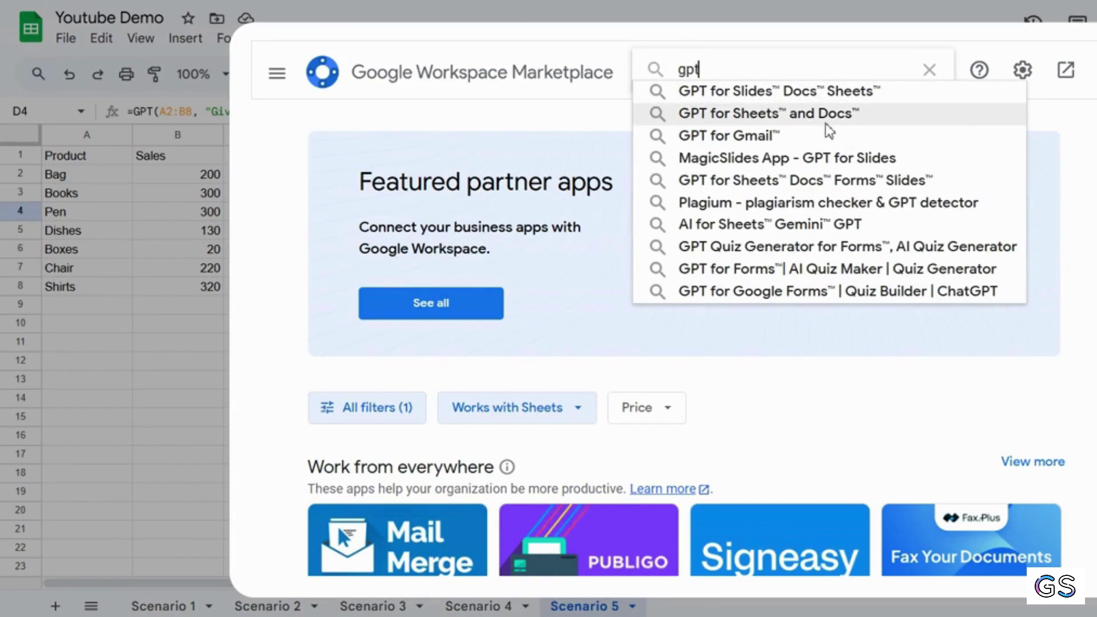
{"action": "left_click", "coordinate": [778, 118]}
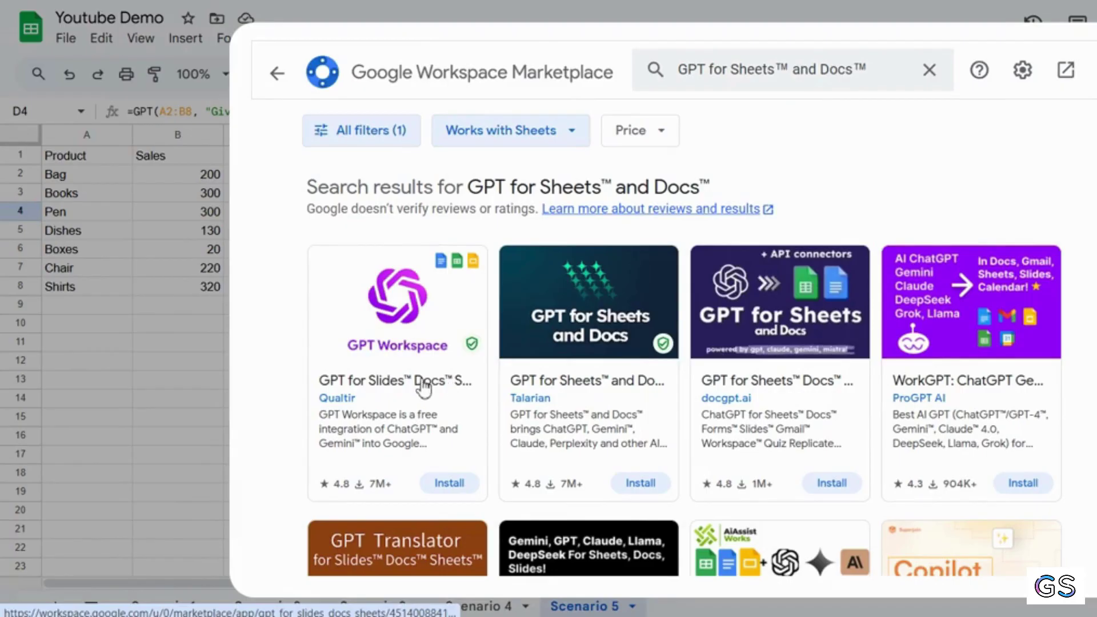
{"action": "left_click", "coordinate": [568, 383]}
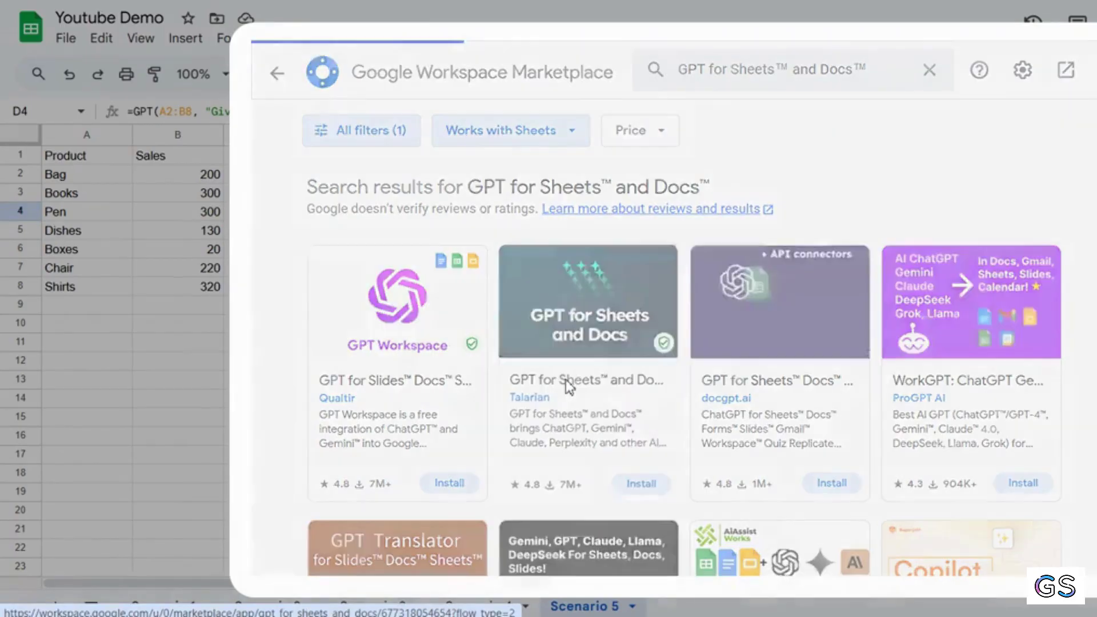